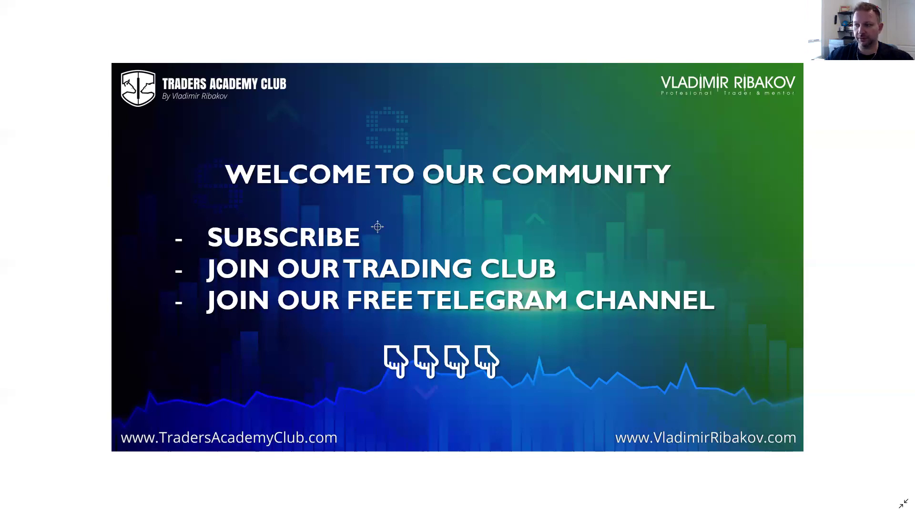
# - Close the promotional slide to return to the AUDCAD H4 chart
pyautogui.press('Escape')
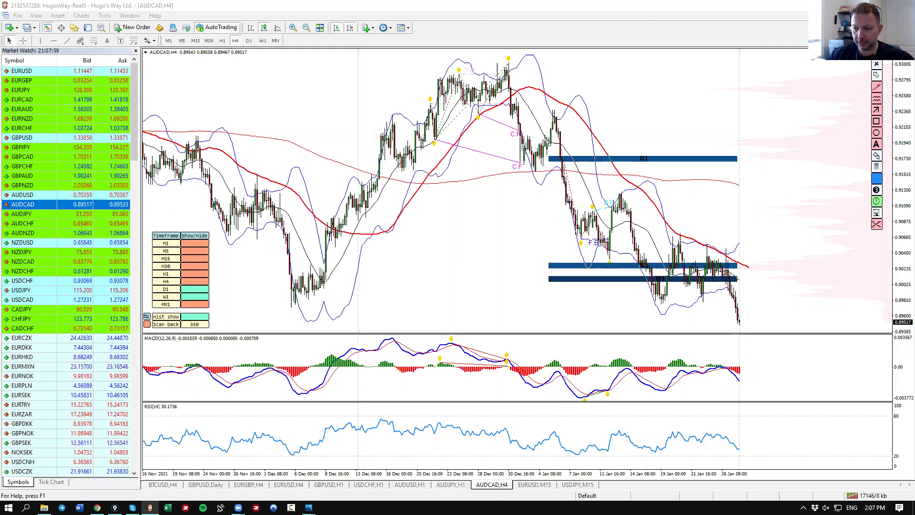
pyautogui.hotkey('alt', 'Tab')
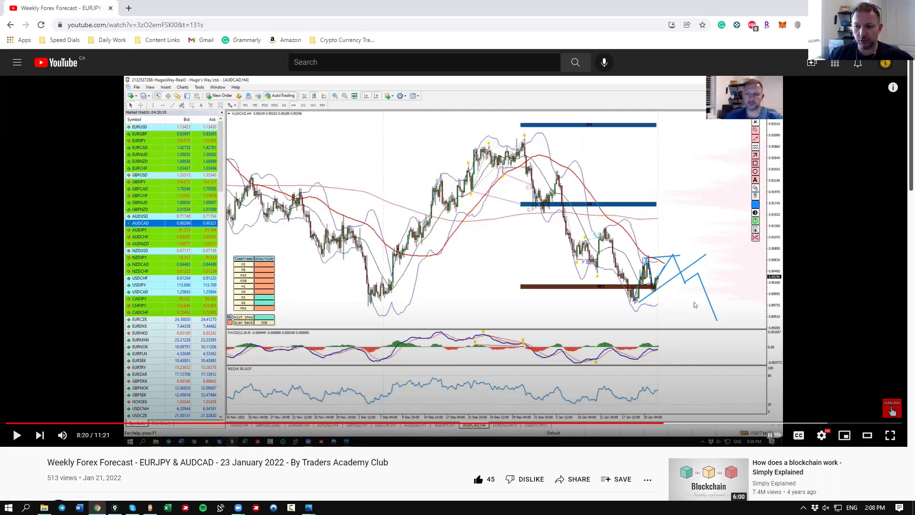
pyautogui.hotkey('alt', 'Tab')
pyautogui.scroll(3, 645, 190)
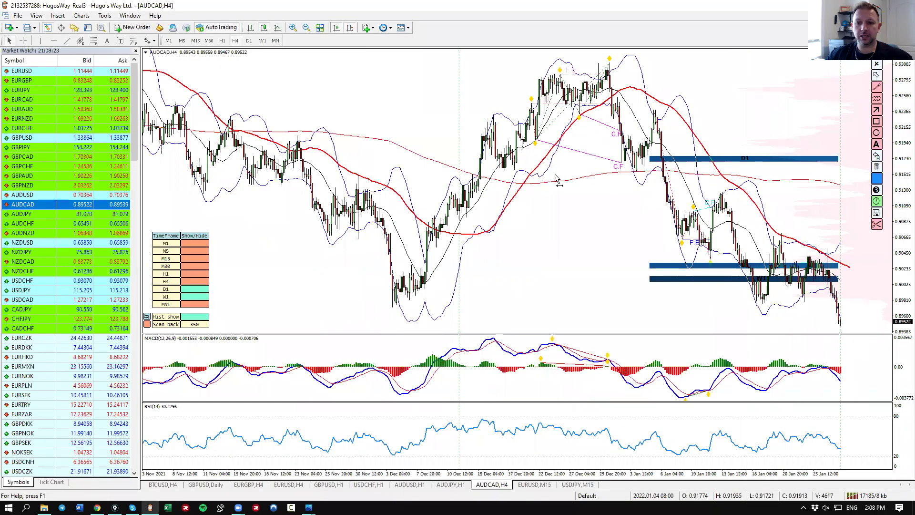
# - Switch AUDCAD to the weekly timeframe and draw two horizontal support lines, circling their left end
pyautogui.click(263, 41)
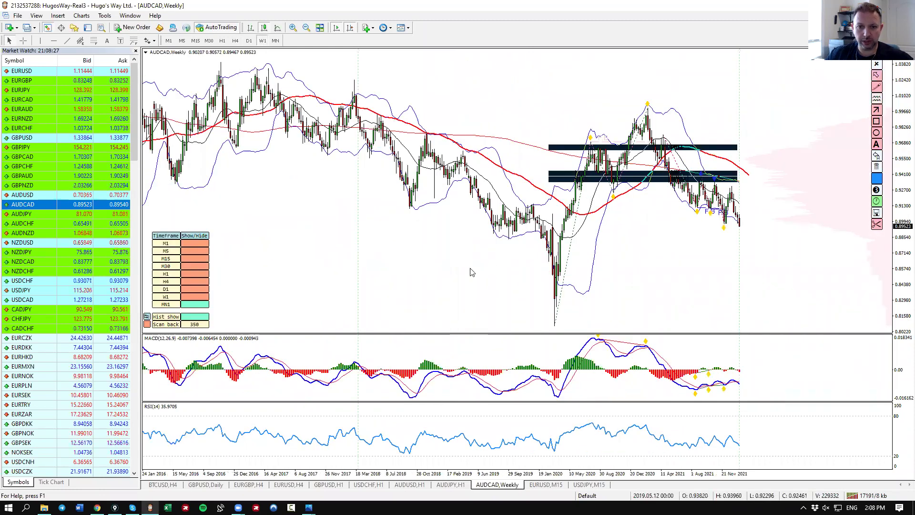
pyautogui.moveTo(494, 232); pyautogui.dragTo(803, 232)
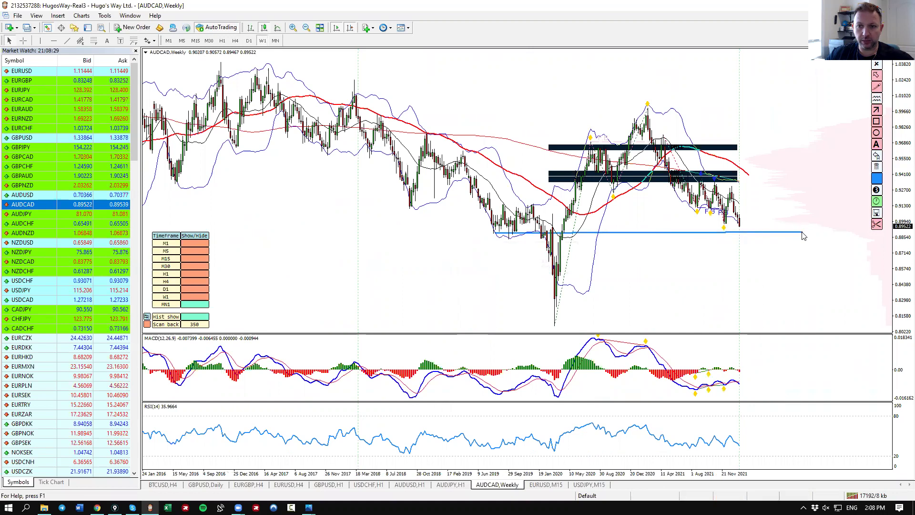
pyautogui.moveTo(503, 238); pyautogui.dragTo(804, 238)
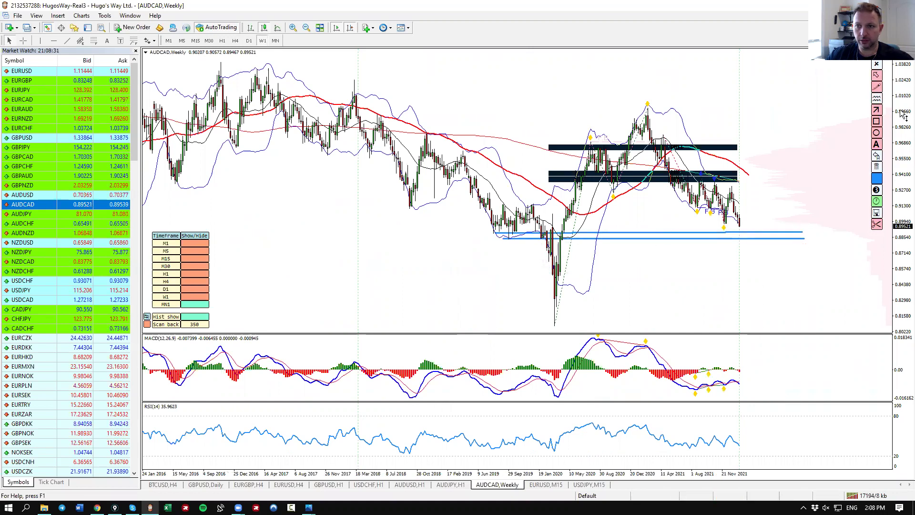
pyautogui.click(877, 87)
pyautogui.moveTo(499, 240)
pyautogui.mouseDown()
pyautogui.moveTo(491, 227)
pyautogui.moveTo(506, 241)
pyautogui.moveTo(492, 235)
pyautogui.moveTo(525, 238)
pyautogui.moveTo(491, 236)
pyautogui.moveTo(551, 238)
pyautogui.mouseUp()
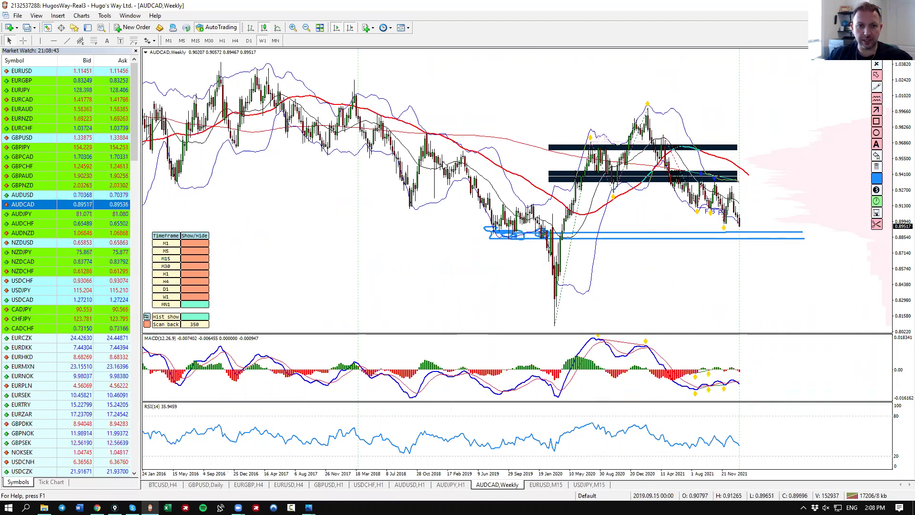
# - Sketch the 2016 high, the 2017–2020 decline, and the 2020 rally and pause, recircling support
pyautogui.moveTo(216, 59); pyautogui.dragTo(218, 70)
pyautogui.moveTo(276, 73)
pyautogui.mouseDown()
pyautogui.moveTo(351, 197)
pyautogui.moveTo(423, 137)
pyautogui.moveTo(476, 238)
pyautogui.moveTo(565, 329)
pyautogui.mouseUp()
pyautogui.moveTo(548, 296)
pyautogui.mouseDown()
pyautogui.moveTo(582, 177)
pyautogui.moveTo(589, 190)
pyautogui.moveTo(518, 204)
pyautogui.mouseUp()
pyautogui.moveTo(534, 205); pyautogui.dragTo(562, 181)
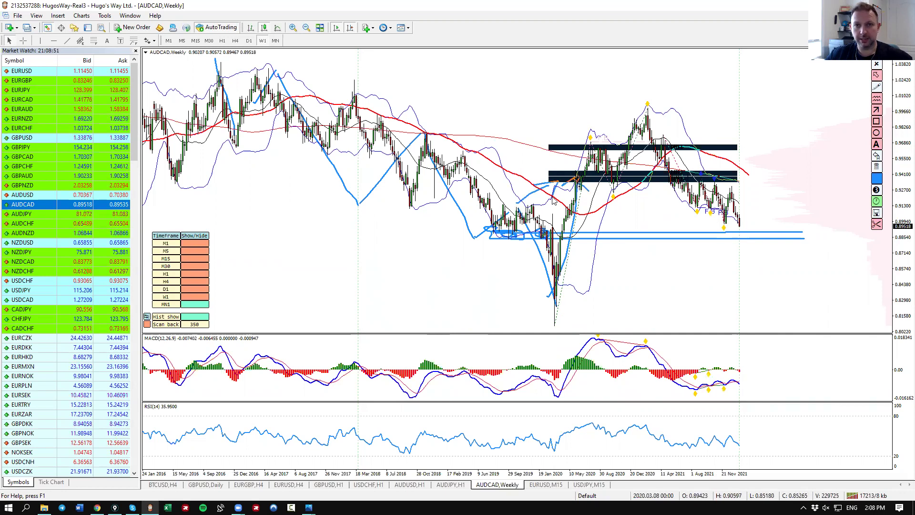
pyautogui.moveTo(525, 240)
pyautogui.mouseDown()
pyautogui.moveTo(503, 238)
pyautogui.moveTo(514, 244)
pyautogui.mouseUp()
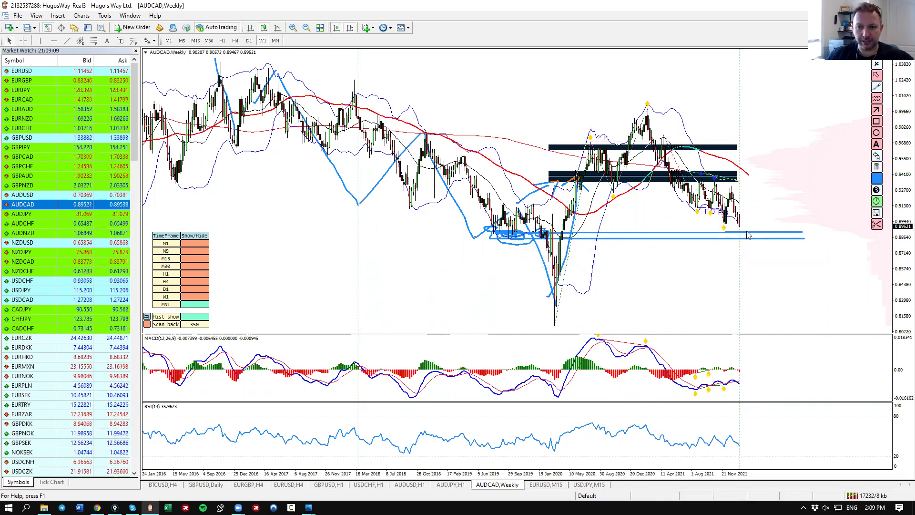
# - Sketch a projected dip into support, then erase all drawings and reselect the pencil
pyautogui.moveTo(768, 250)
pyautogui.mouseDown()
pyautogui.moveTo(770, 231)
pyautogui.moveTo(758, 253)
pyautogui.moveTo(749, 245)
pyautogui.mouseUp()
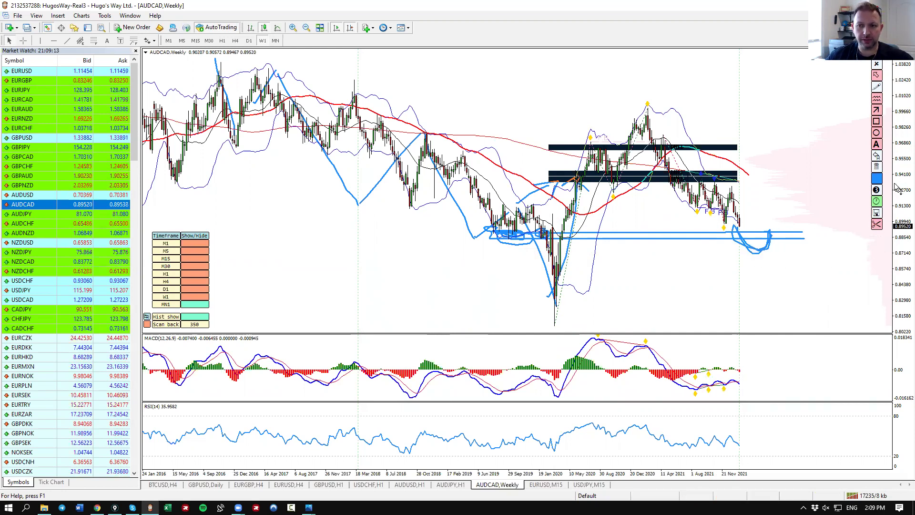
pyautogui.click(876, 167)
pyautogui.click(877, 86)
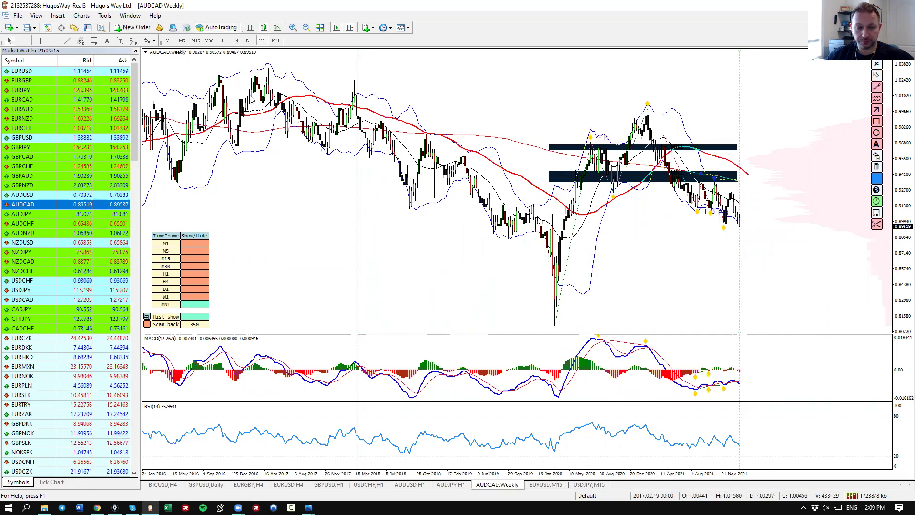
# - On H4, trace the downward zigzag of recent swings and a MACD divergence line, then clear them
pyautogui.click(235, 41)
pyautogui.moveTo(902, 210); pyautogui.dragTo(904, 234)
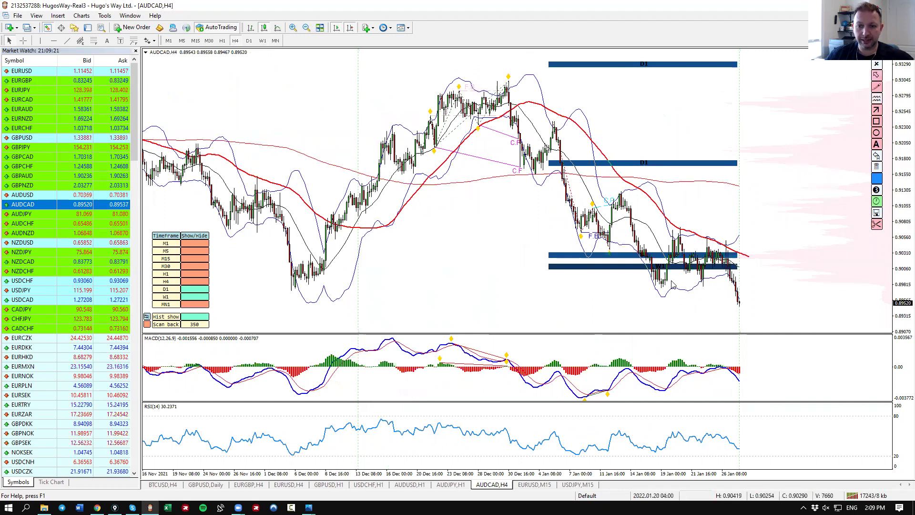
pyautogui.moveTo(496, 74)
pyautogui.mouseDown()
pyautogui.moveTo(525, 176)
pyautogui.moveTo(589, 184)
pyautogui.mouseUp()
pyautogui.moveTo(627, 273)
pyautogui.mouseDown()
pyautogui.moveTo(654, 274)
pyautogui.moveTo(747, 315)
pyautogui.mouseUp()
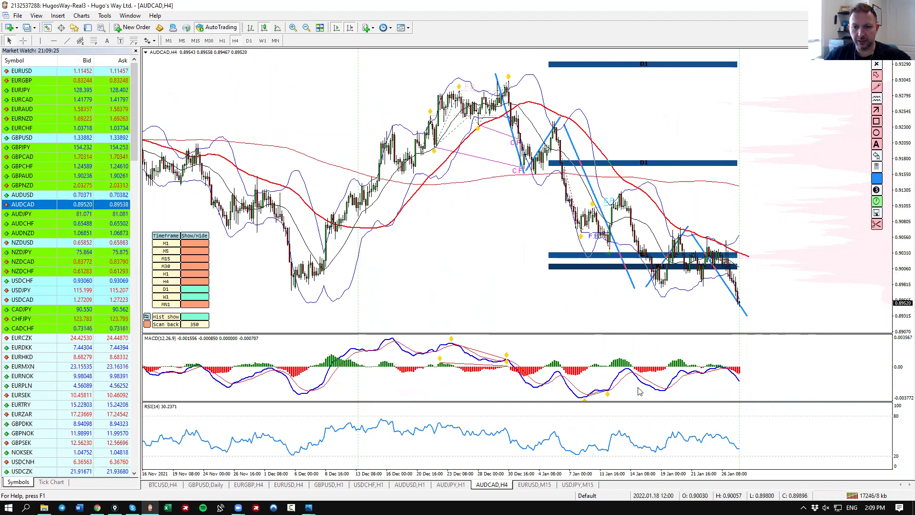
pyautogui.moveTo(738, 393)
pyautogui.mouseDown()
pyautogui.moveTo(774, 384)
pyautogui.moveTo(760, 375)
pyautogui.mouseUp()
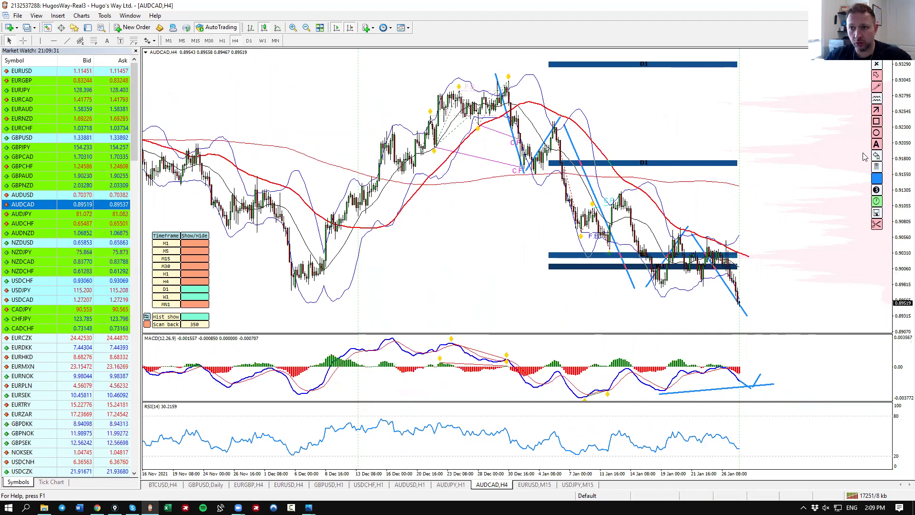
pyautogui.click(877, 167)
# - Sketch a wedge and a projected drop with an arrowhead, then clear the sketches
pyautogui.moveTo(667, 302)
pyautogui.mouseDown()
pyautogui.moveTo(666, 273)
pyautogui.moveTo(700, 286)
pyautogui.moveTo(719, 231)
pyautogui.moveTo(725, 281)
pyautogui.moveTo(663, 292)
pyautogui.mouseUp()
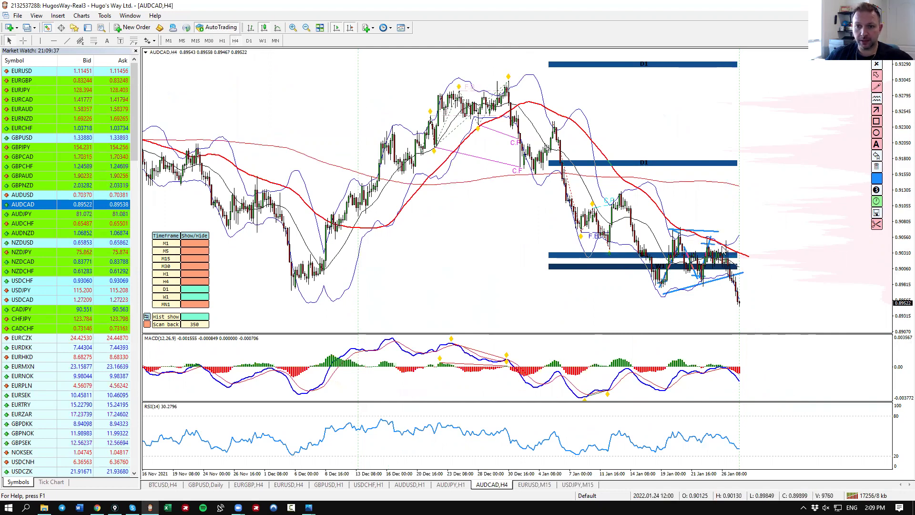
pyautogui.moveTo(738, 236); pyautogui.dragTo(766, 320)
pyautogui.moveTo(750, 308)
pyautogui.mouseDown()
pyautogui.moveTo(766, 319)
pyautogui.moveTo(772, 310)
pyautogui.mouseUp()
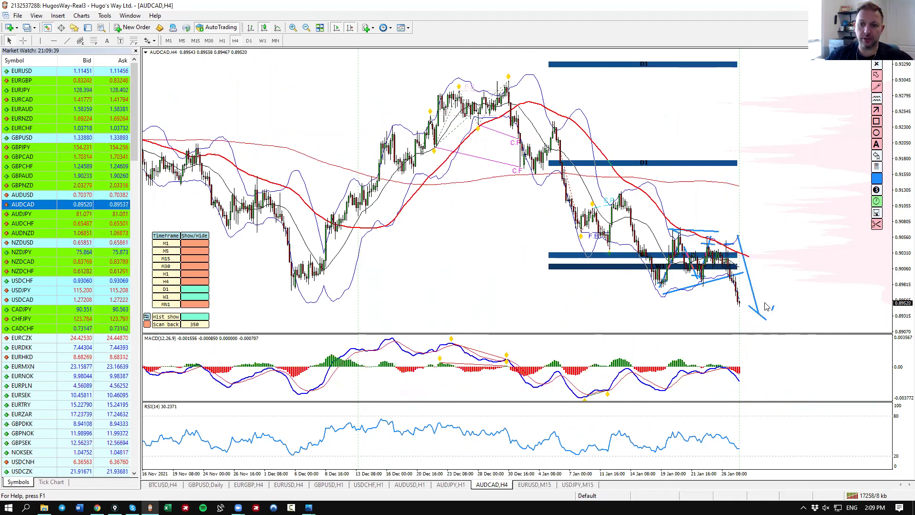
pyautogui.click(877, 167)
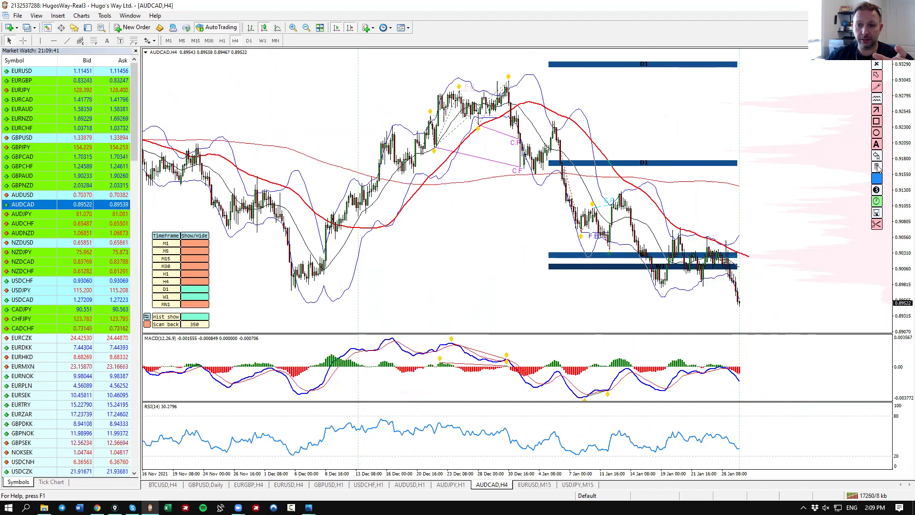
# - Draw a descending line under price lows, a rising MACD divergence line and a support stroke, then erase all
pyautogui.moveTo(662, 293); pyautogui.dragTo(751, 327)
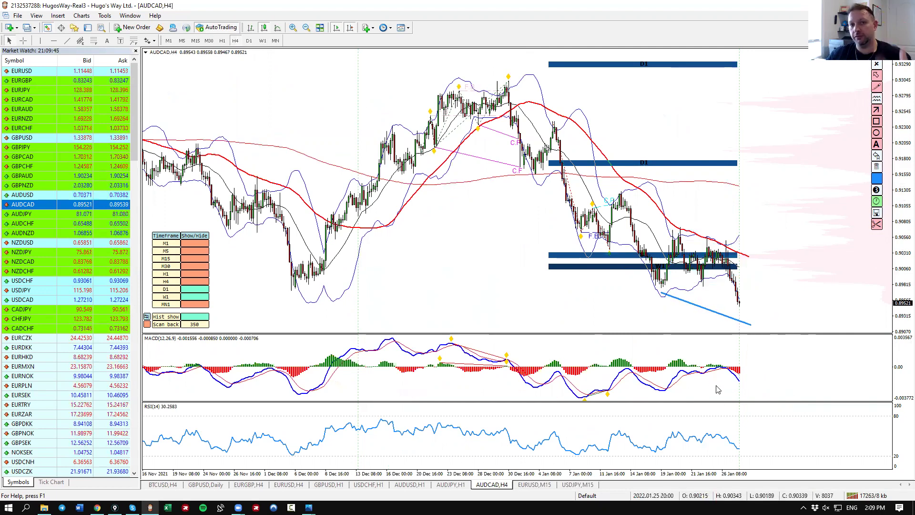
pyautogui.moveTo(662, 396)
pyautogui.mouseDown()
pyautogui.moveTo(763, 389)
pyautogui.moveTo(749, 392)
pyautogui.moveTo(759, 378)
pyautogui.mouseUp()
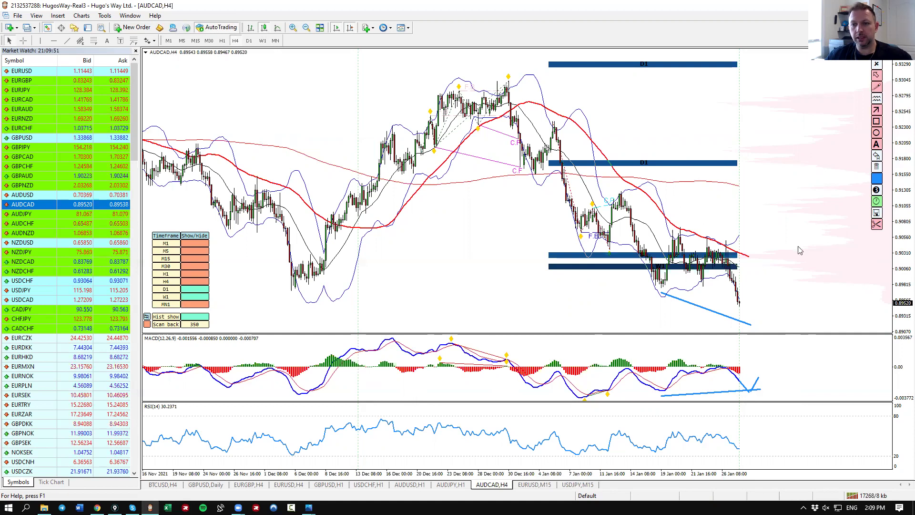
pyautogui.click(877, 99)
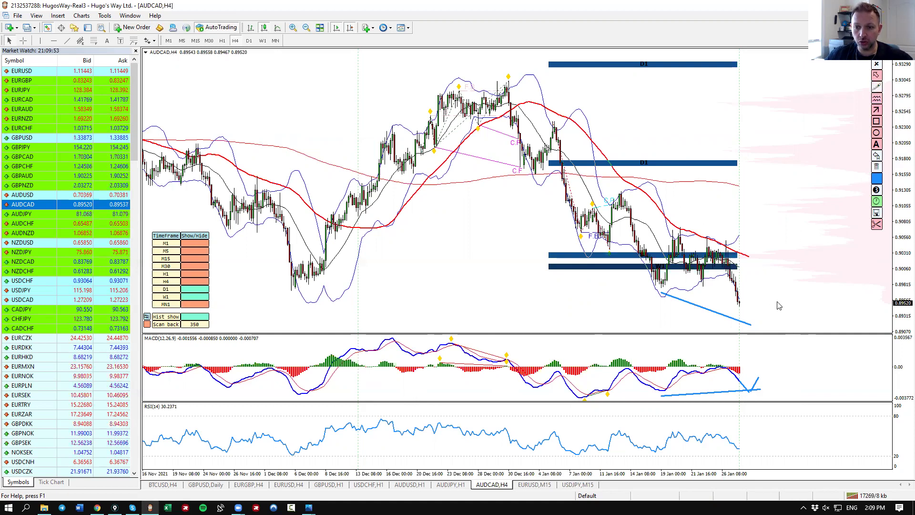
pyautogui.moveTo(769, 328); pyautogui.dragTo(791, 326)
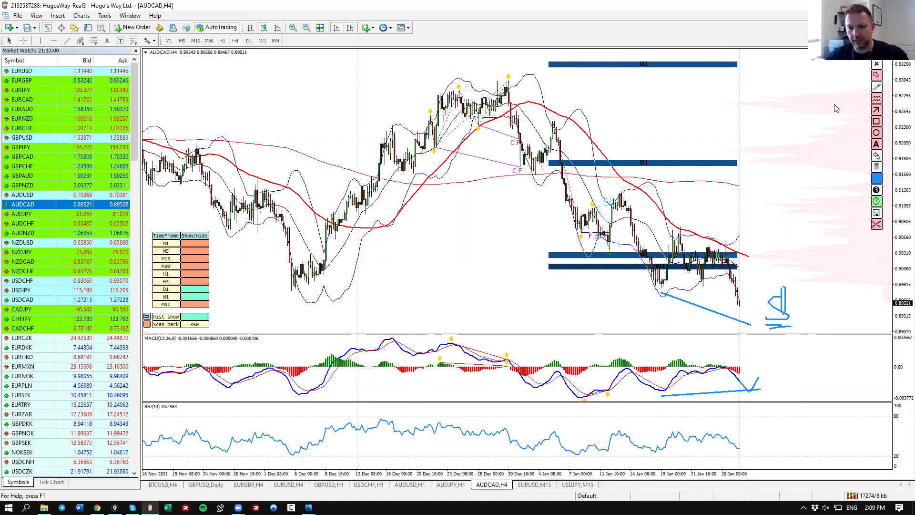
pyautogui.click(876, 166)
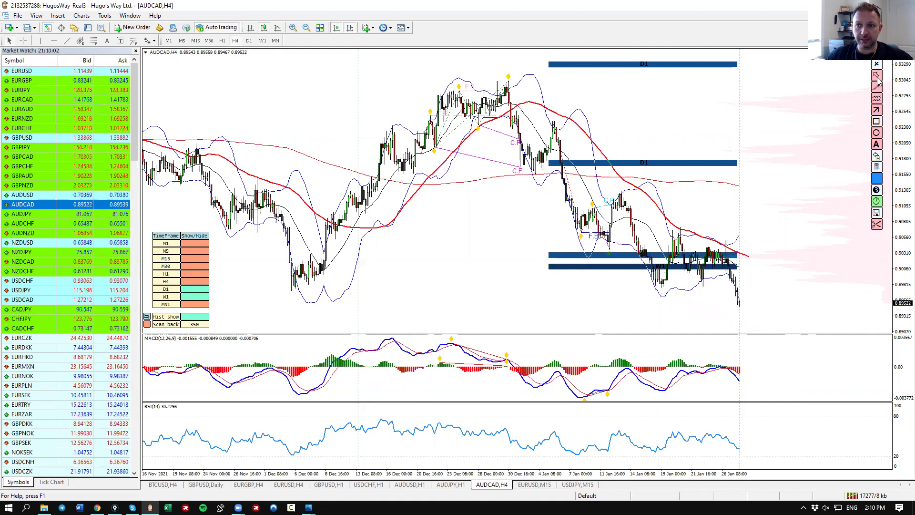
# - On H1, rescale the price axis and sketch a projected zigzag, support level and MACD pattern, then delete them
pyautogui.click(221, 41)
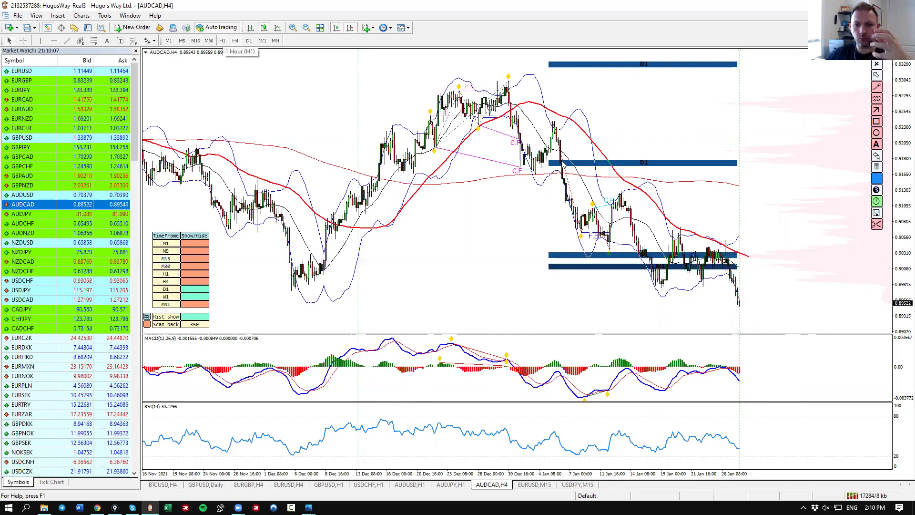
pyautogui.moveTo(905, 305); pyautogui.dragTo(891, 198)
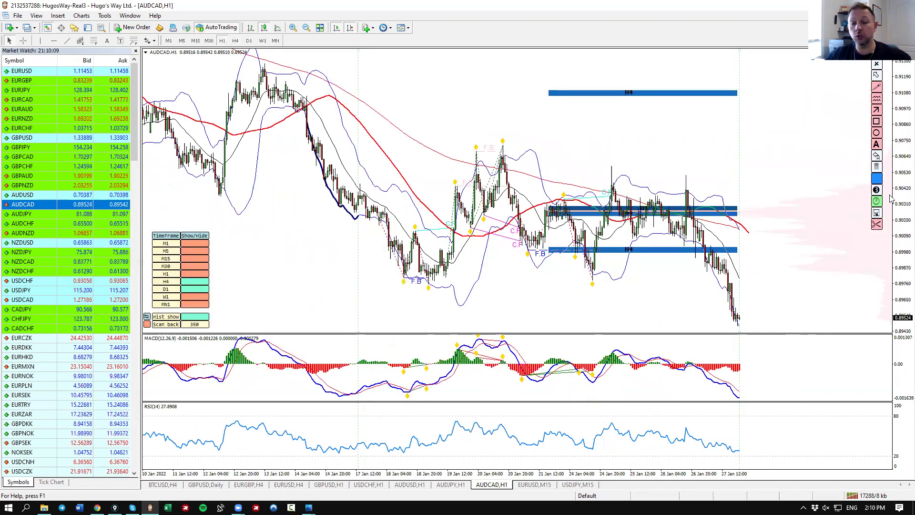
pyautogui.moveTo(901, 188); pyautogui.dragTo(839, 190)
pyautogui.moveTo(739, 296)
pyautogui.mouseDown()
pyautogui.moveTo(747, 311)
pyautogui.moveTo(793, 293)
pyautogui.mouseUp()
pyautogui.moveTo(743, 315); pyautogui.dragTo(785, 315)
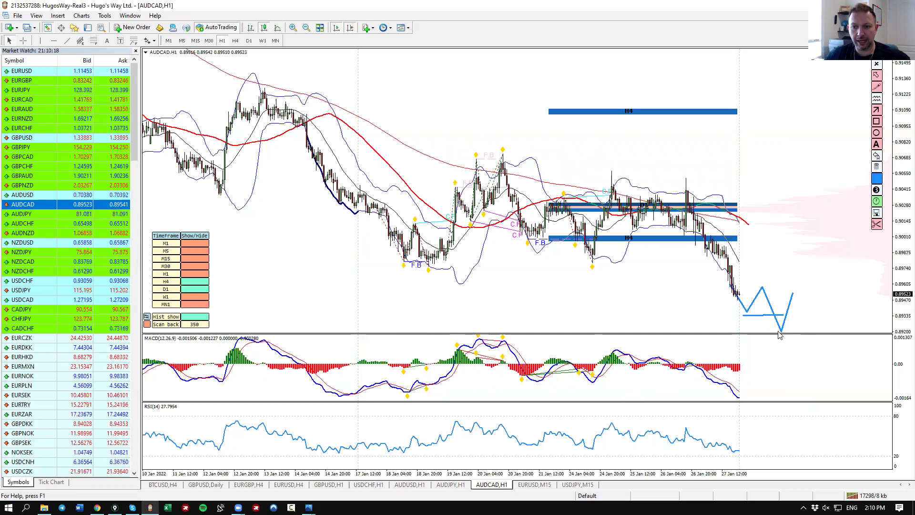
pyautogui.moveTo(746, 395)
pyautogui.mouseDown()
pyautogui.moveTo(786, 369)
pyautogui.moveTo(746, 396)
pyautogui.mouseUp()
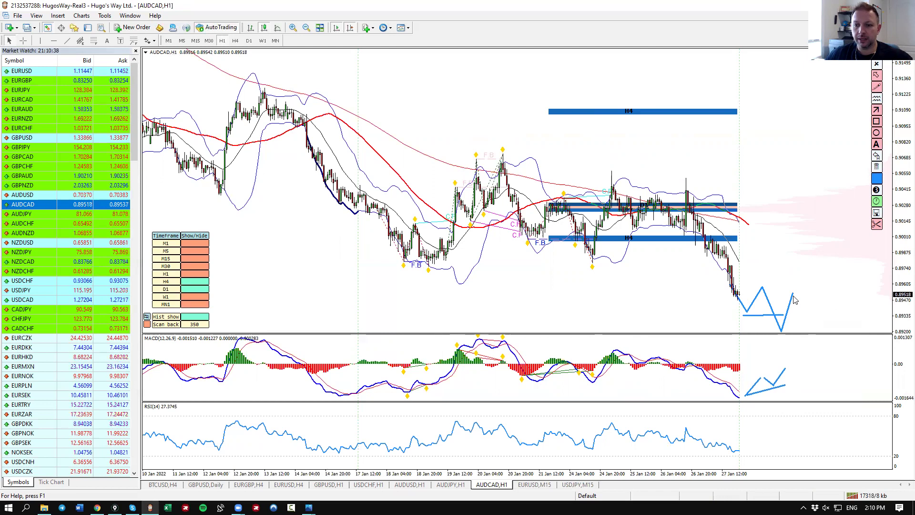
pyautogui.click(877, 167)
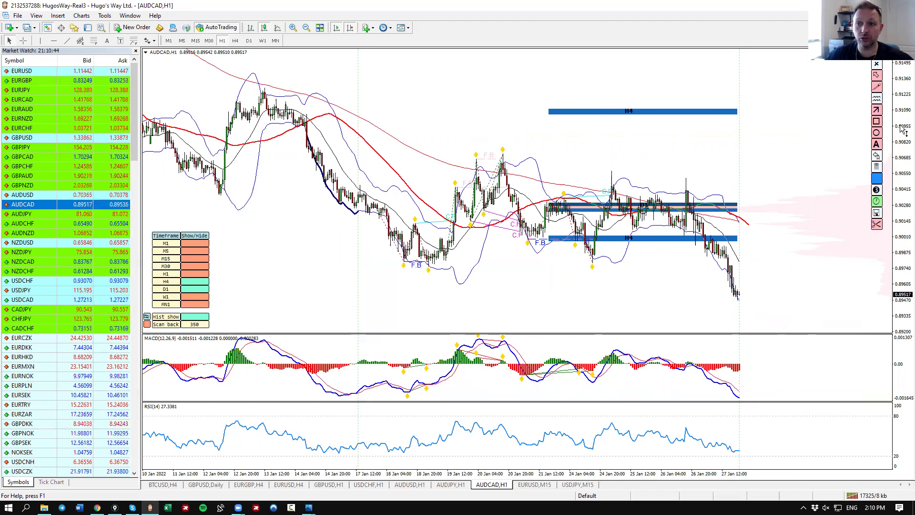
# - Redraw a projected drop to two lows with a rising leg, plus the projected MACD path and divergence line
pyautogui.moveTo(728, 269)
pyautogui.mouseDown()
pyautogui.moveTo(747, 299)
pyautogui.moveTo(763, 282)
pyautogui.moveTo(779, 315)
pyautogui.moveTo(793, 299)
pyautogui.moveTo(813, 325)
pyautogui.moveTo(820, 282)
pyautogui.mouseUp()
pyautogui.moveTo(739, 301); pyautogui.dragTo(807, 313)
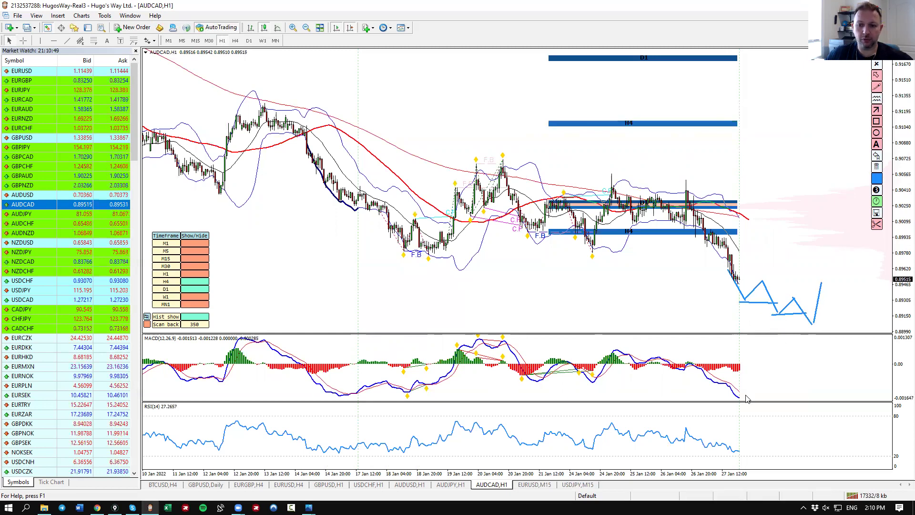
pyautogui.moveTo(739, 396)
pyautogui.mouseDown()
pyautogui.moveTo(771, 375)
pyautogui.moveTo(789, 390)
pyautogui.mouseUp()
pyautogui.moveTo(789, 386); pyautogui.dragTo(847, 362)
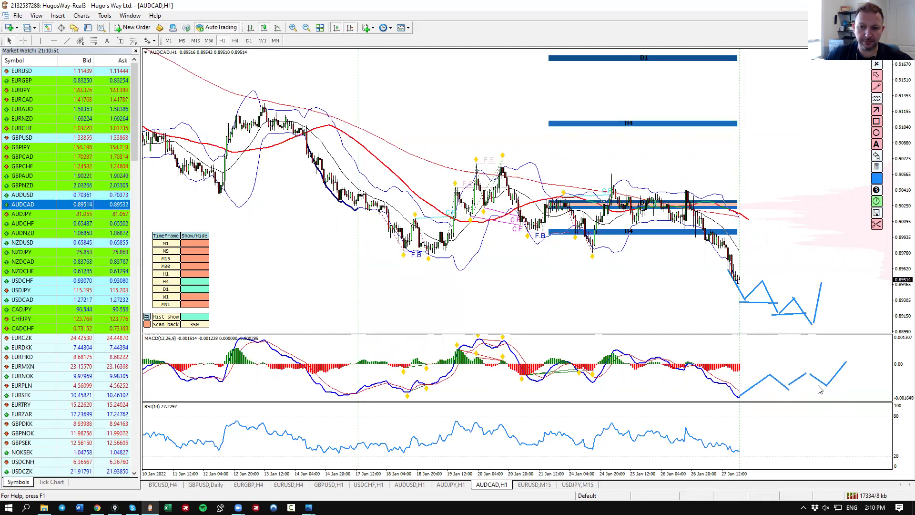
pyautogui.moveTo(742, 396); pyautogui.dragTo(842, 385)
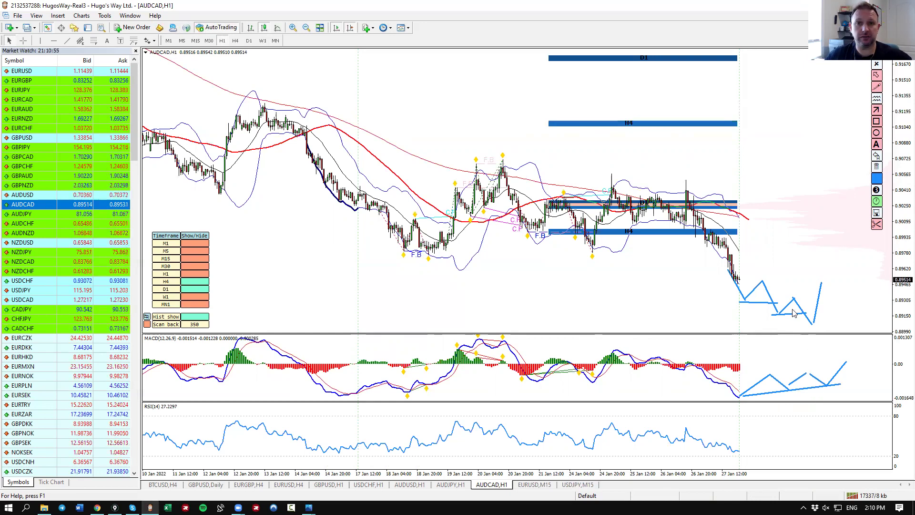
pyautogui.moveTo(793, 295); pyautogui.dragTo(816, 277)
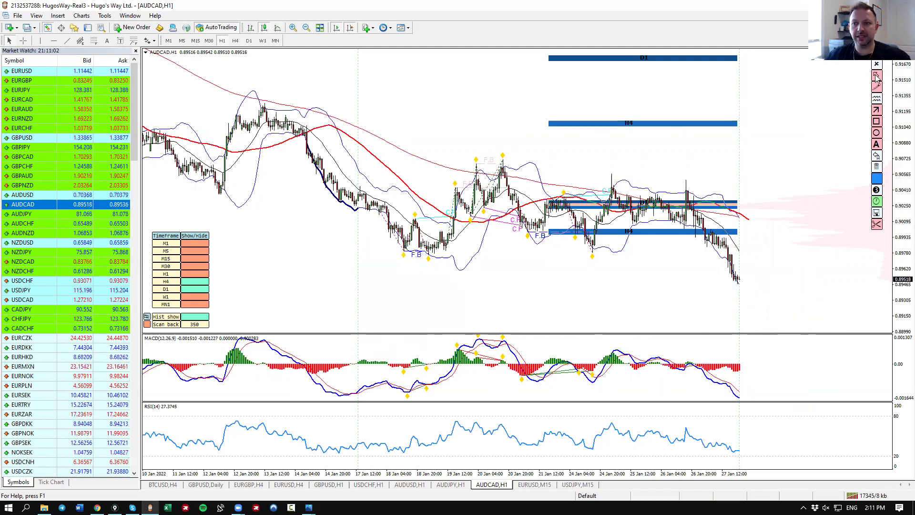
pyautogui.moveTo(901, 211); pyautogui.dragTo(776, 143)
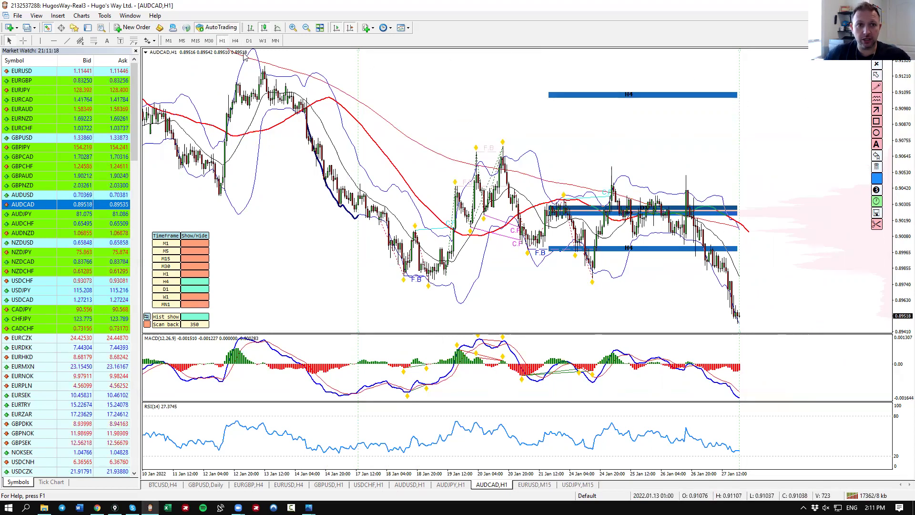
# - Extend the weekly support line to the right, then back on H4 compress the price scale to show it
pyautogui.click(263, 40)
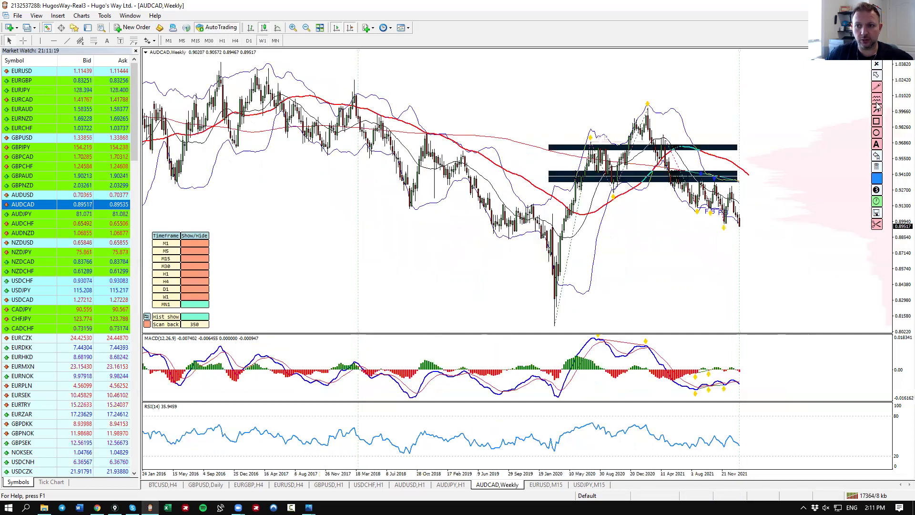
pyautogui.moveTo(606, 238); pyautogui.dragTo(827, 238)
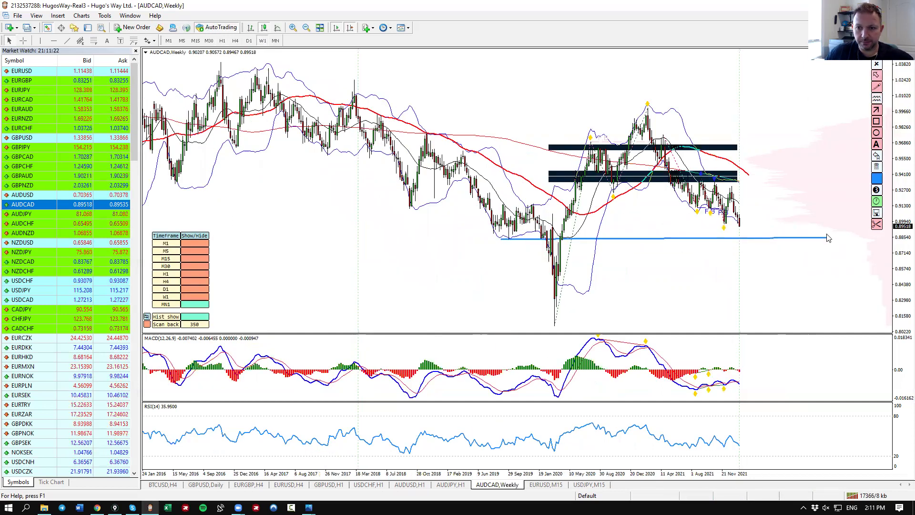
pyautogui.click(235, 41)
pyautogui.moveTo(902, 238); pyautogui.dragTo(903, 305)
# - Sketch a zigzag down to support, a rebound arrow and a circled double bottom, then delete everything
pyautogui.click(875, 107)
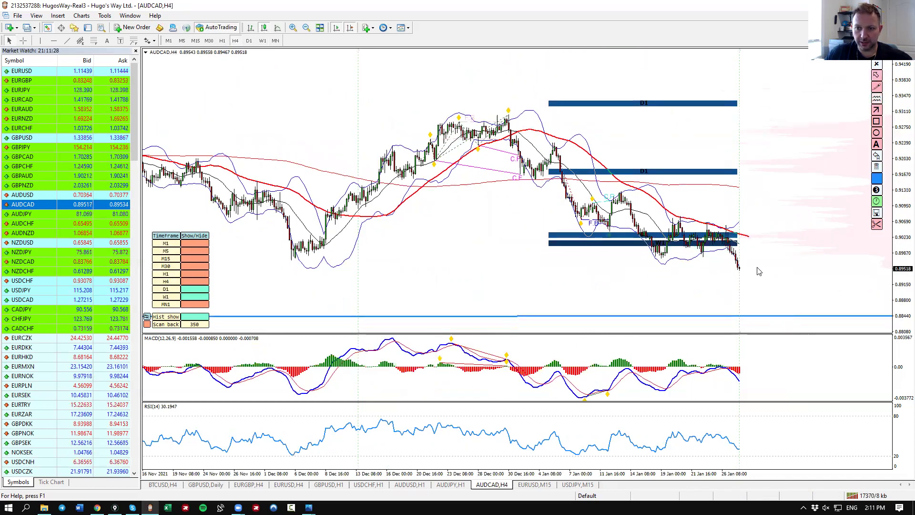
pyautogui.moveTo(735, 260)
pyautogui.mouseDown()
pyautogui.moveTo(754, 288)
pyautogui.moveTo(782, 298)
pyautogui.moveTo(804, 285)
pyautogui.moveTo(828, 319)
pyautogui.moveTo(839, 270)
pyautogui.mouseUp()
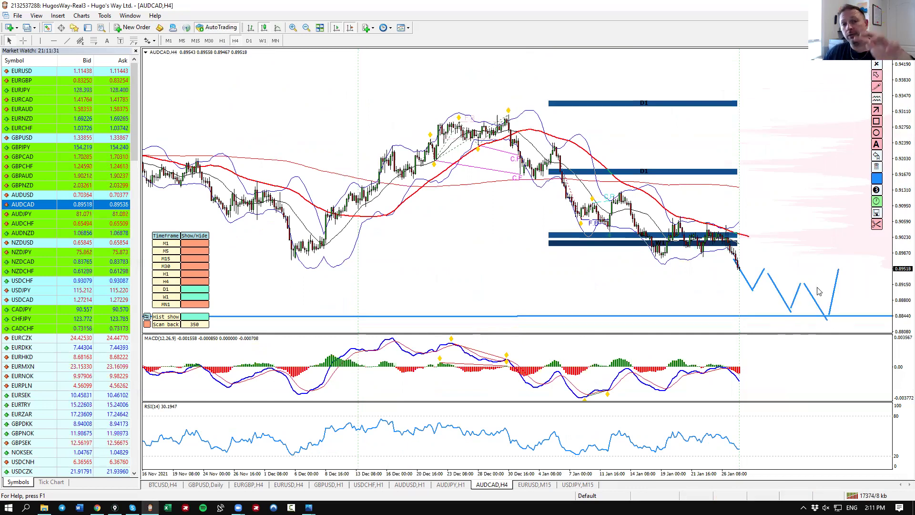
pyautogui.moveTo(804, 287)
pyautogui.mouseDown()
pyautogui.moveTo(832, 270)
pyautogui.moveTo(830, 279)
pyautogui.moveTo(876, 233)
pyautogui.mouseUp()
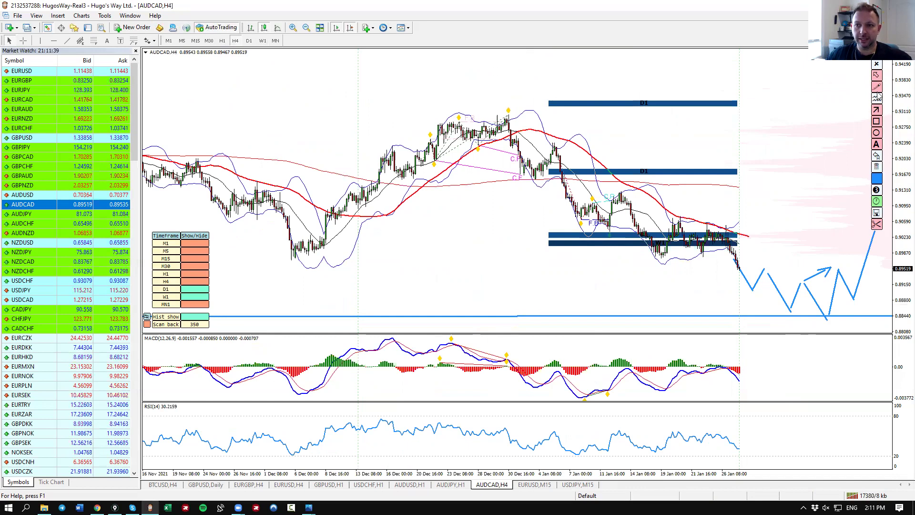
pyautogui.moveTo(832, 318); pyautogui.dragTo(826, 314)
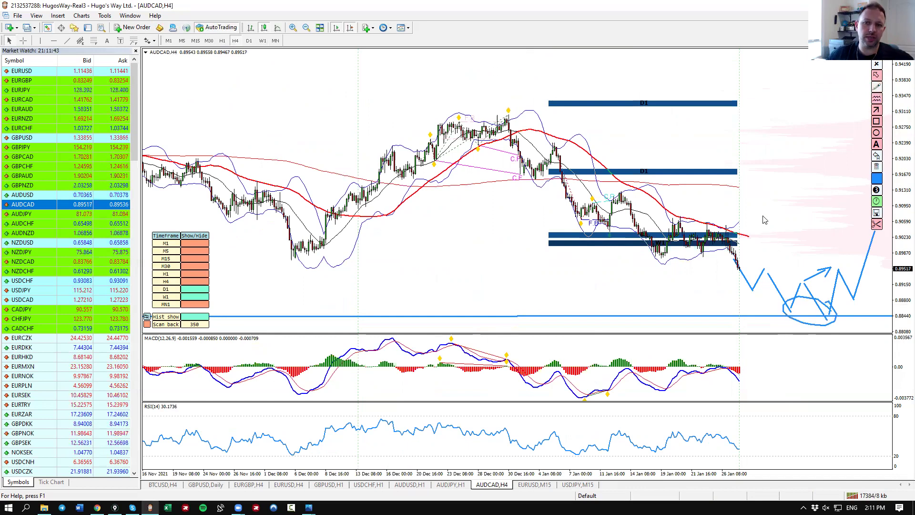
pyautogui.click(877, 167)
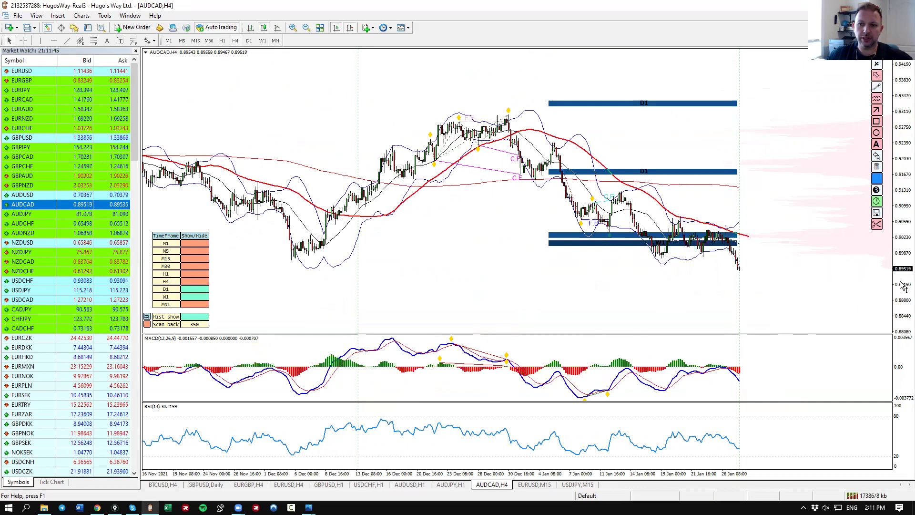